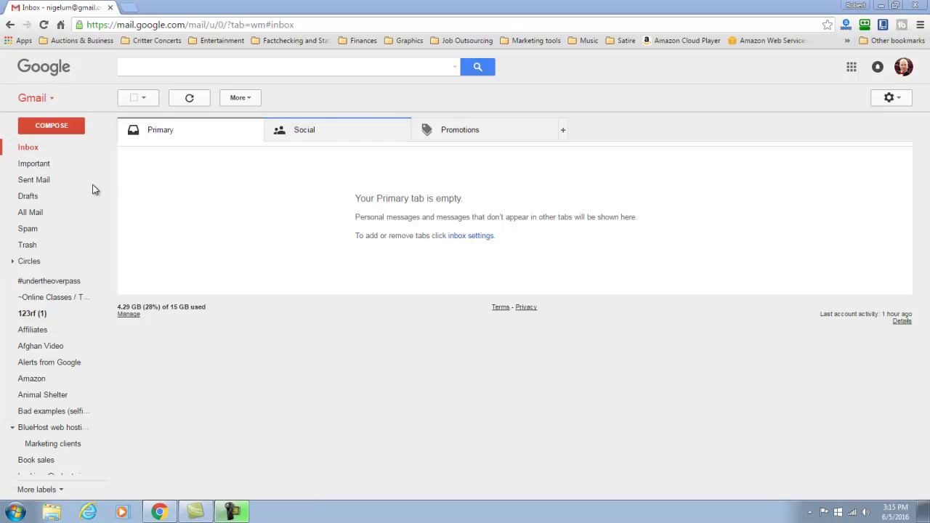
Open All Mail and look through the first page of conversations
key(grave)
key(grave)
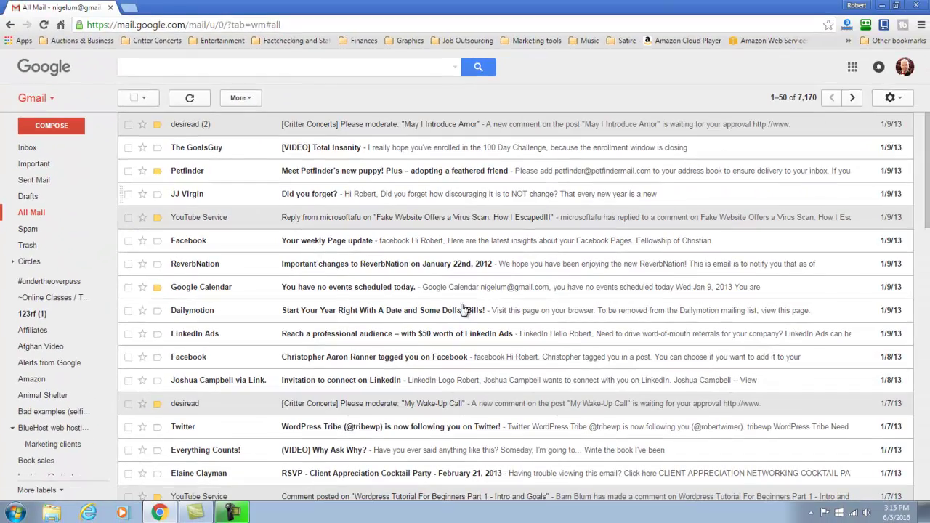
scroll(806, 481, down, 10)
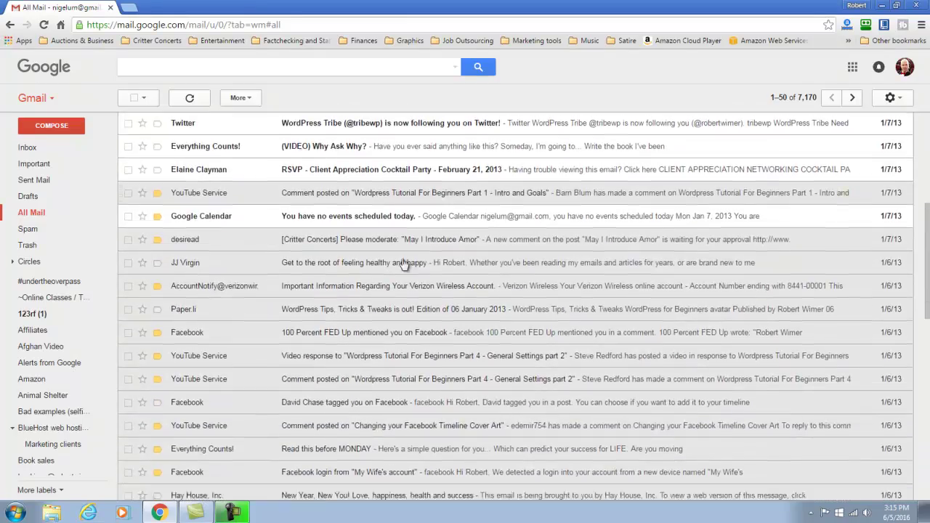
scroll(138, 120, down, 4)
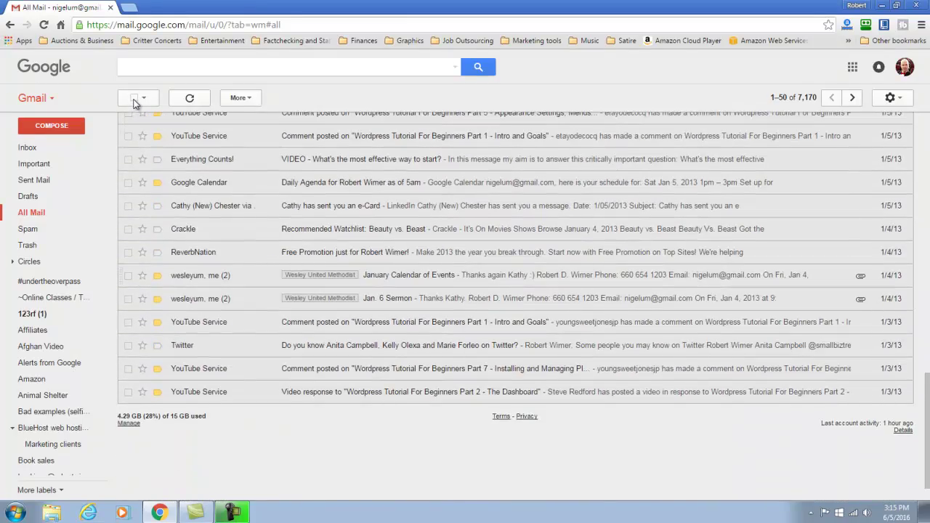
scroll(133, 120, up, 2)
scroll(131, 131, up, 12)
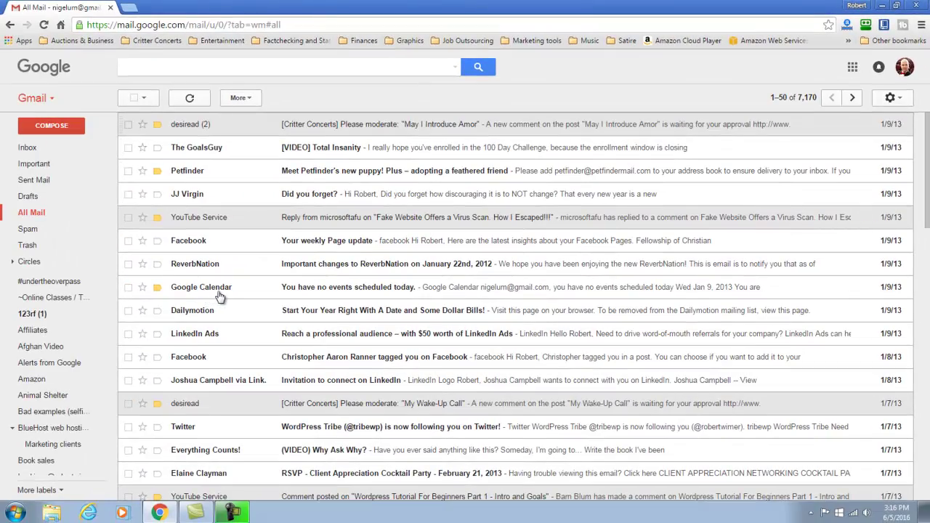
Select and open the first conversation about moderating the Critter Concerts comment, and return to the All Mail list
key(x)
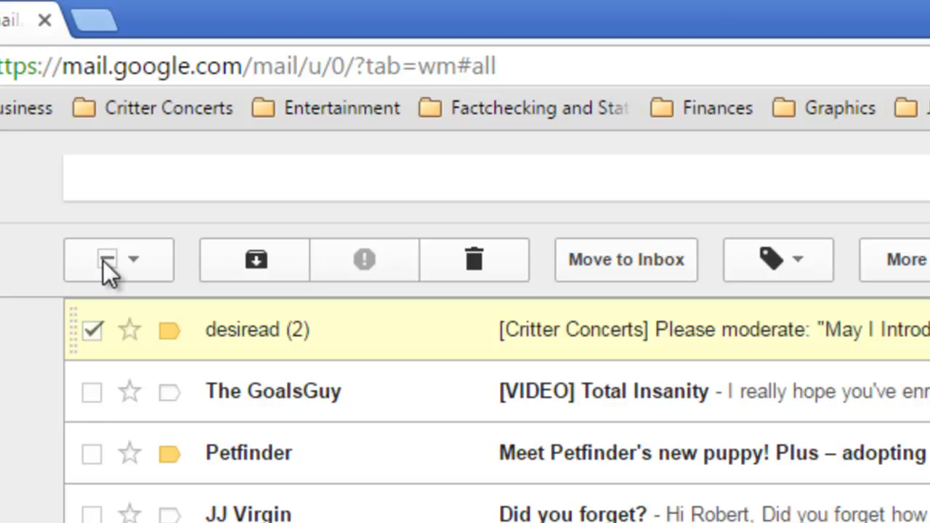
key(o)
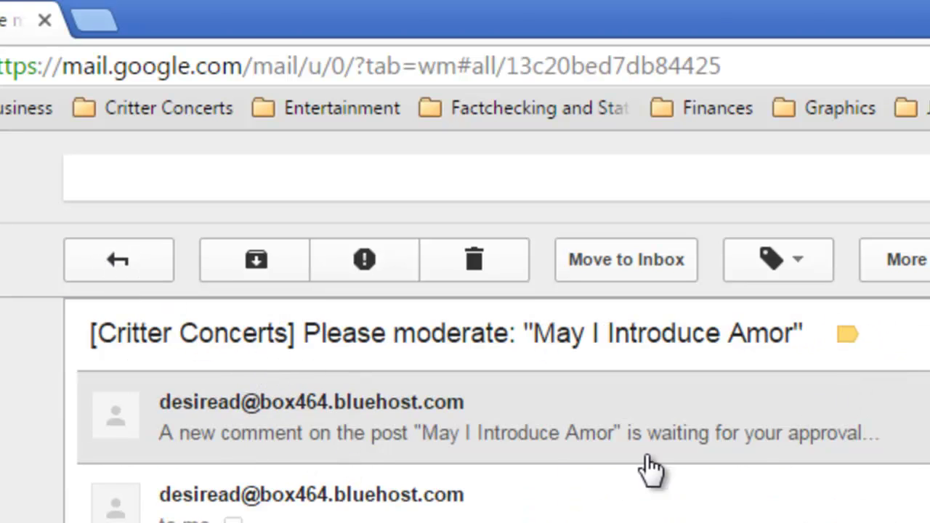
key(numbersign)
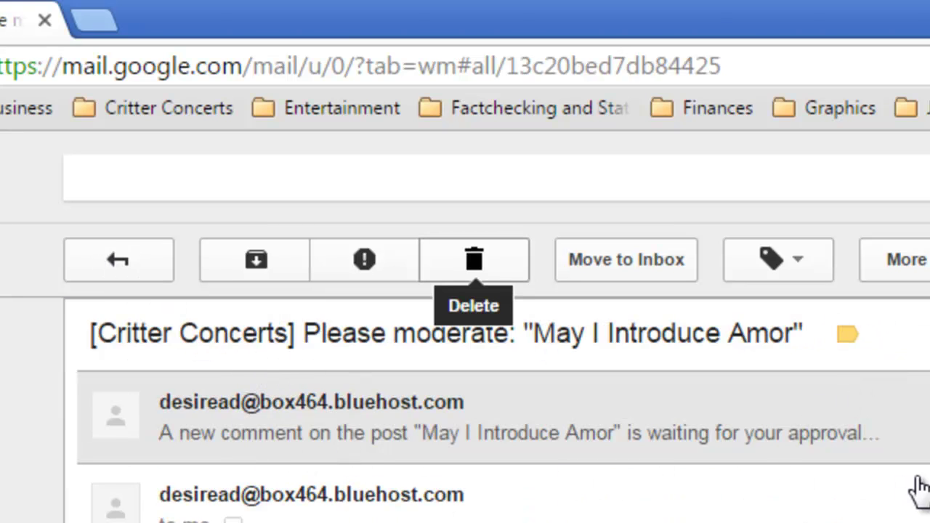
key(u)
click(118, 259)
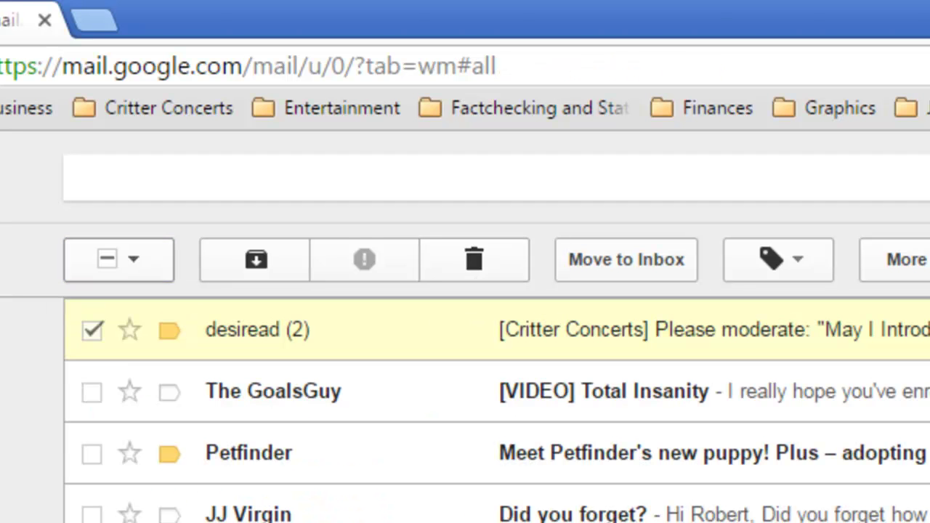
Add the Petfinder, YouTube Service and ReverbNation conversations individually to the selection as candidates for deletion
key(x)
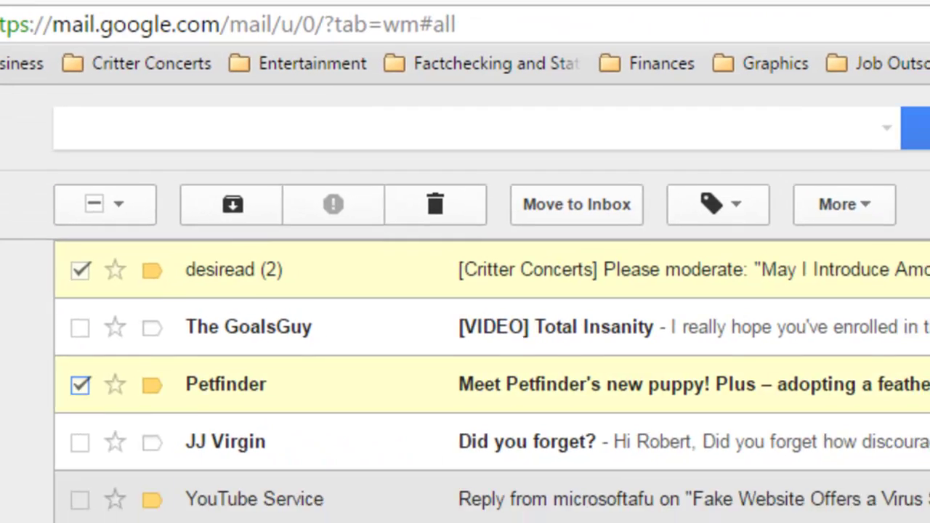
key(j)
key(j)
key(x)
key(j)
key(j)
key(x)
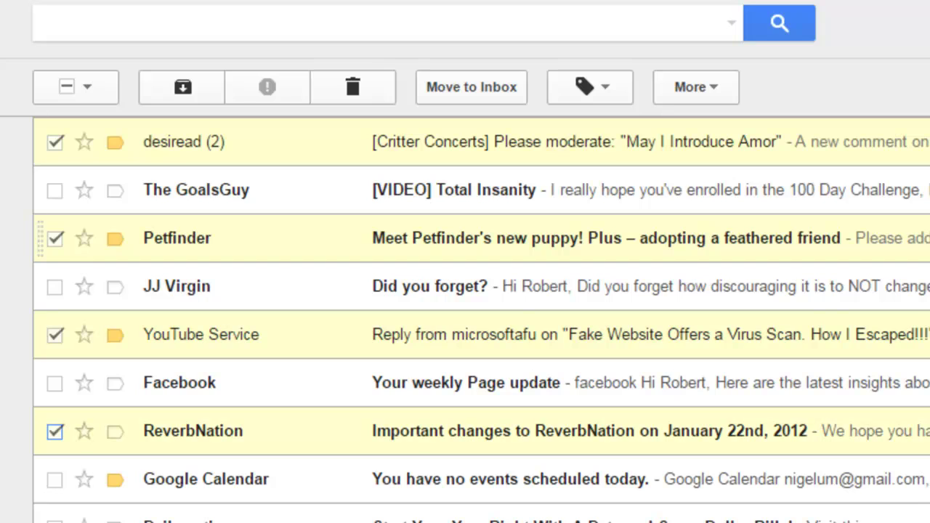
key(shift+3)
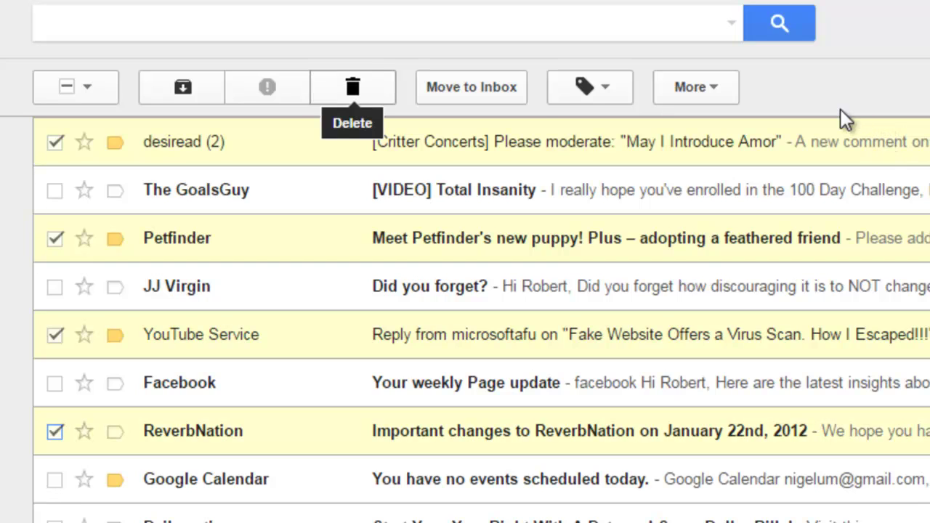
Select all 50 conversations on the current All Mail page and move them to the Trash, confirming the deletion
click(66, 86)
click(66, 86)
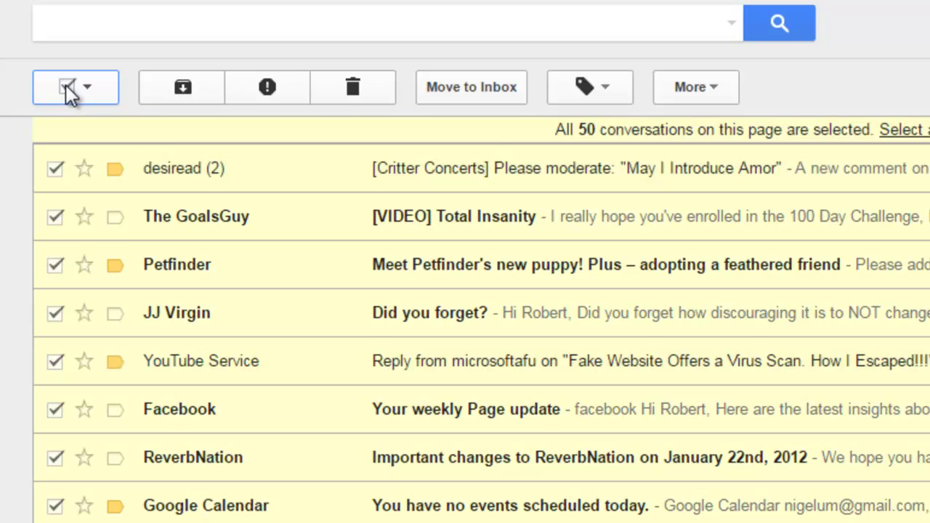
scroll(263, 120, down, 15)
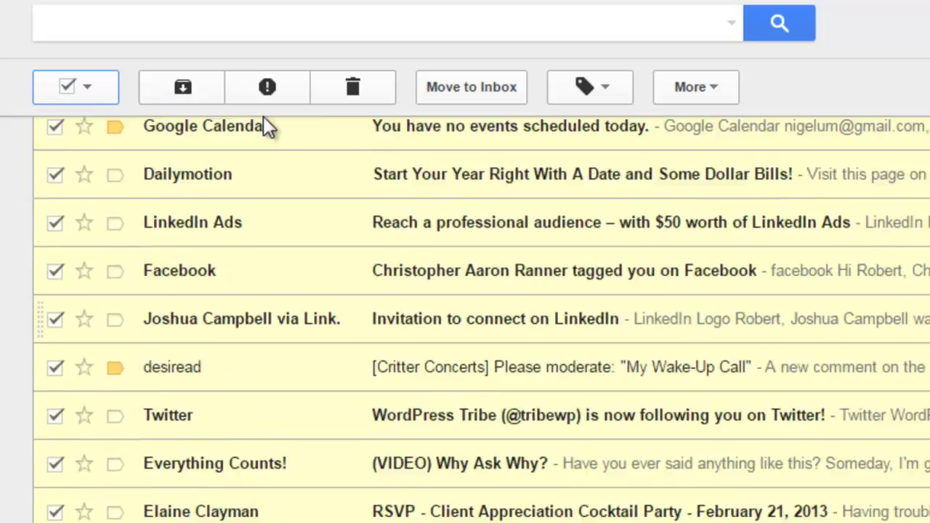
scroll(924, 155, down, 3)
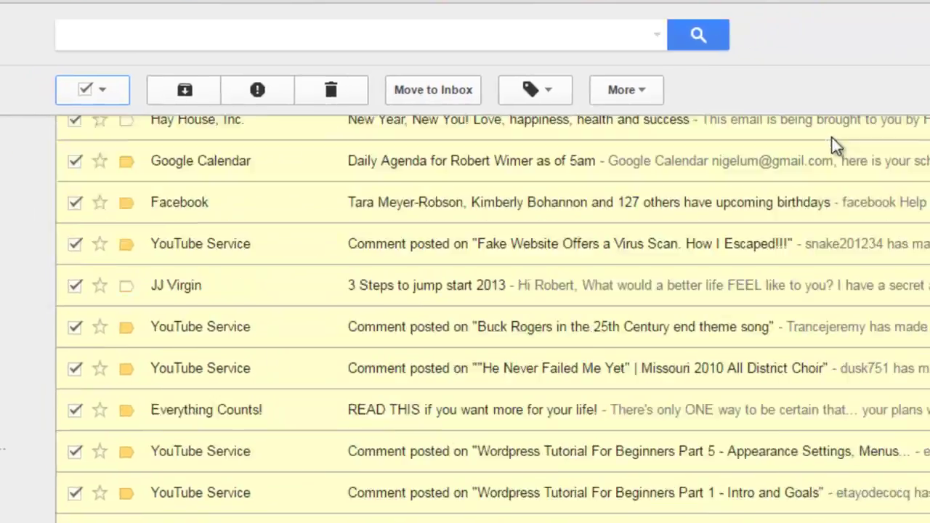
scroll(926, 151, up, 8)
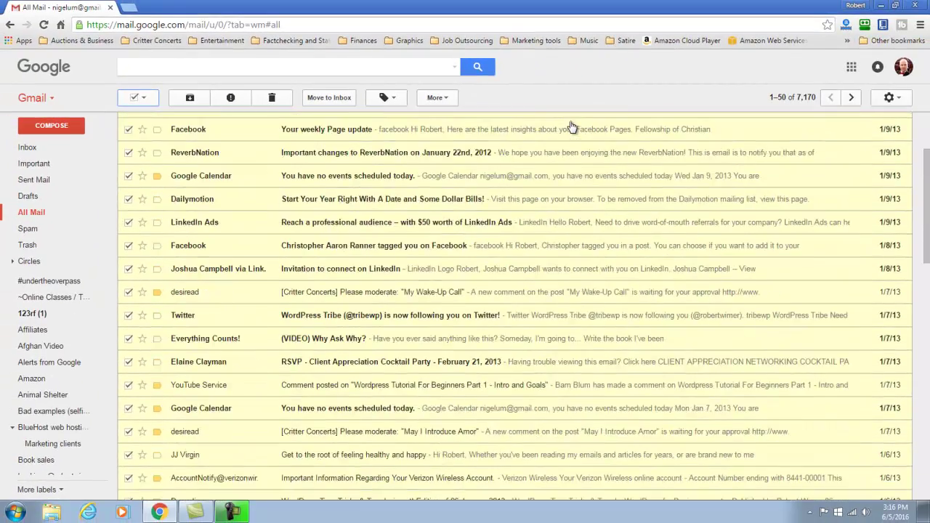
scroll(571, 127, up, 3)
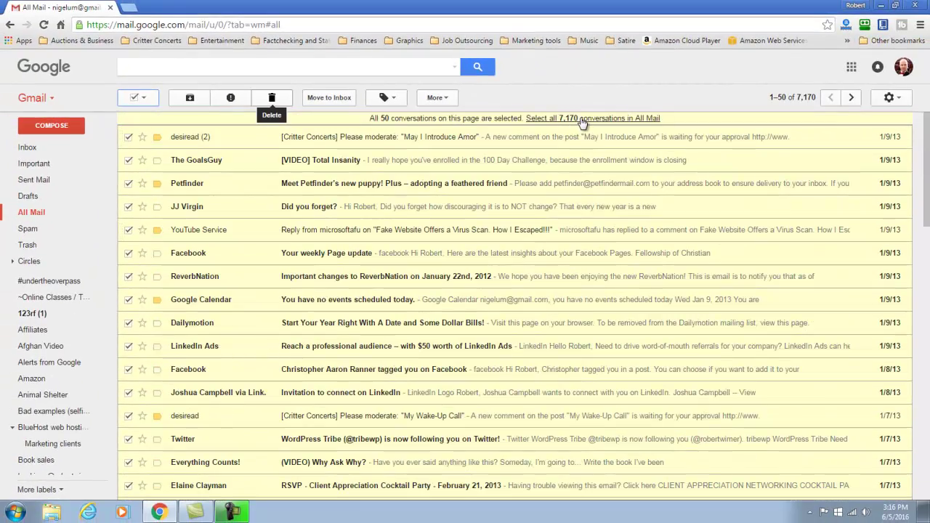
key(numbersign)
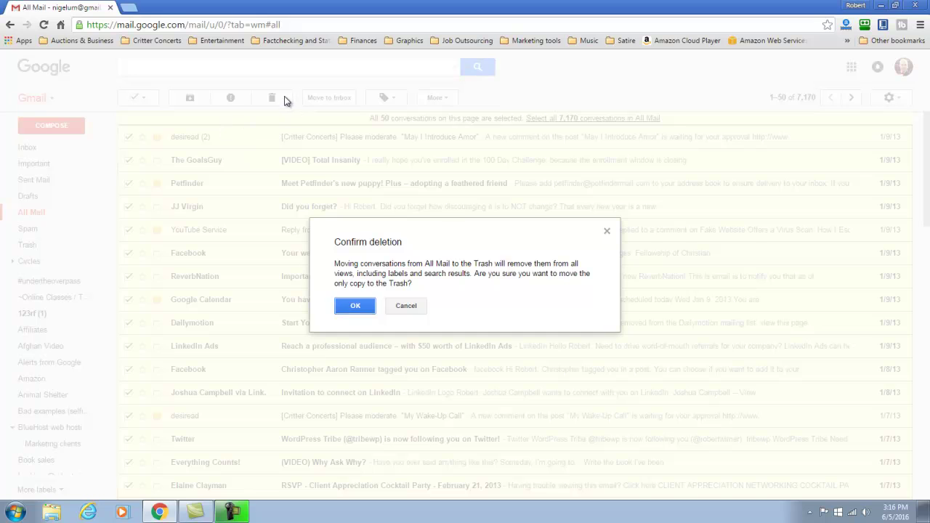
key(Return)
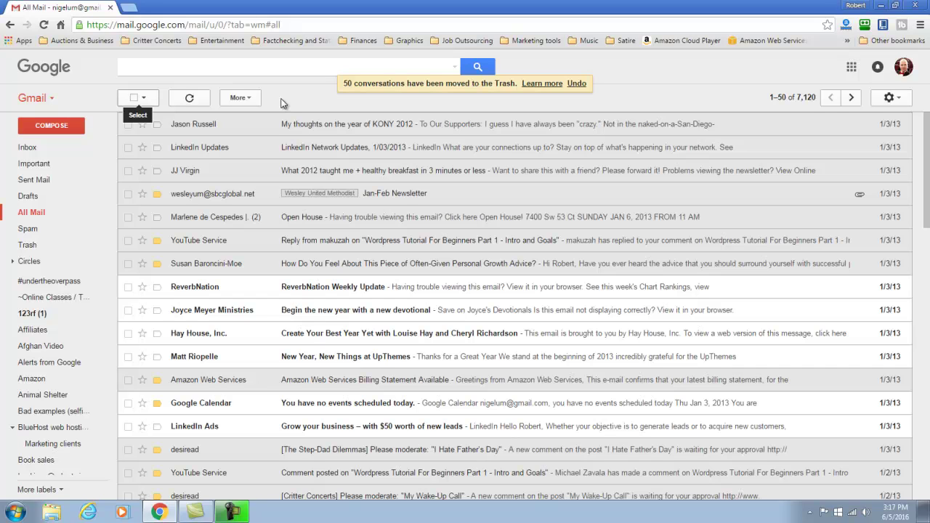
Try to extend the page selection to every conversation in All Mail and move them all to the Trash
key(space)
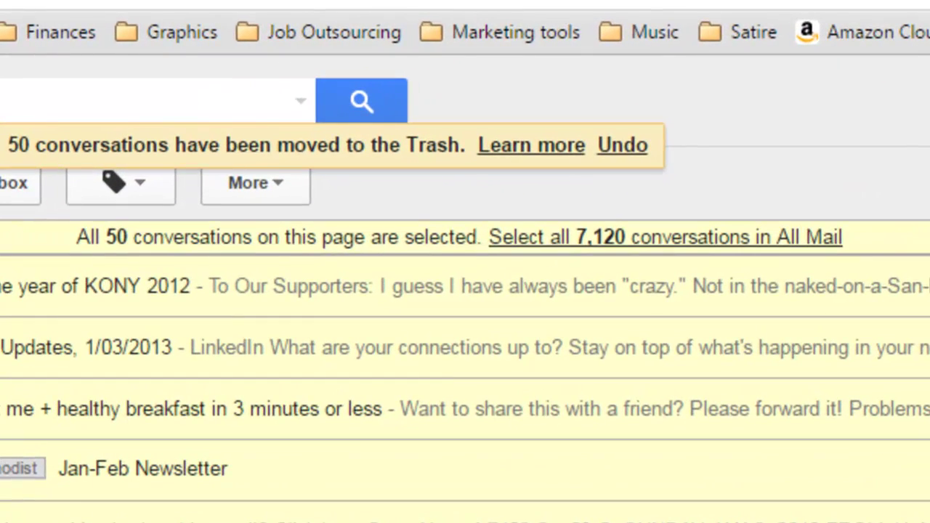
click(664, 237)
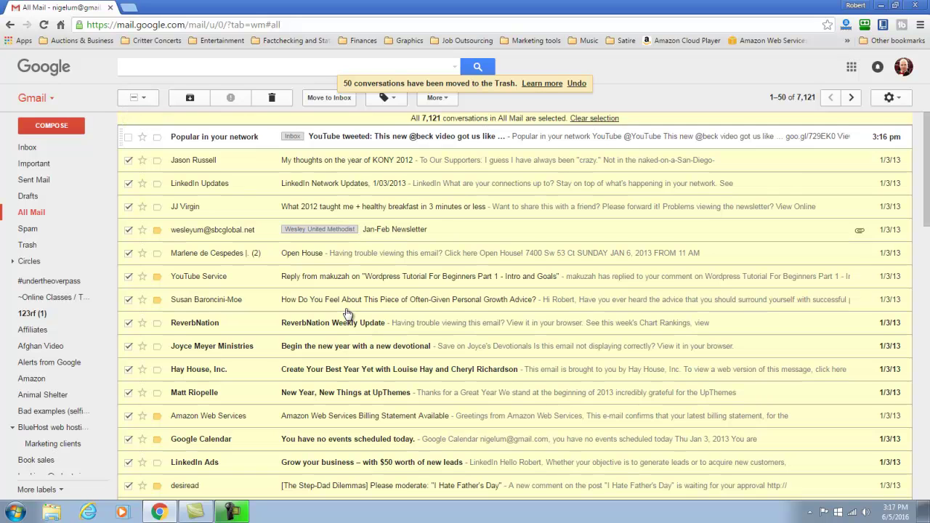
key(shift+3)
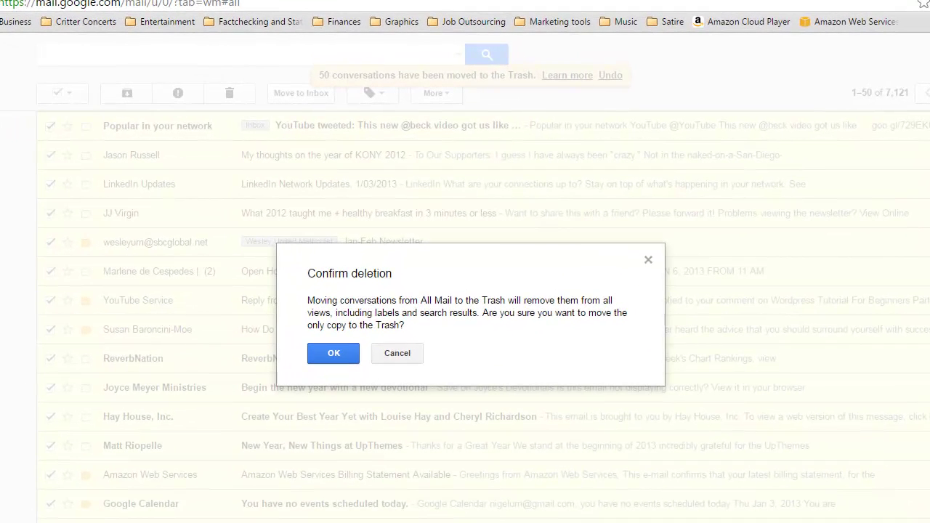
click(333, 353)
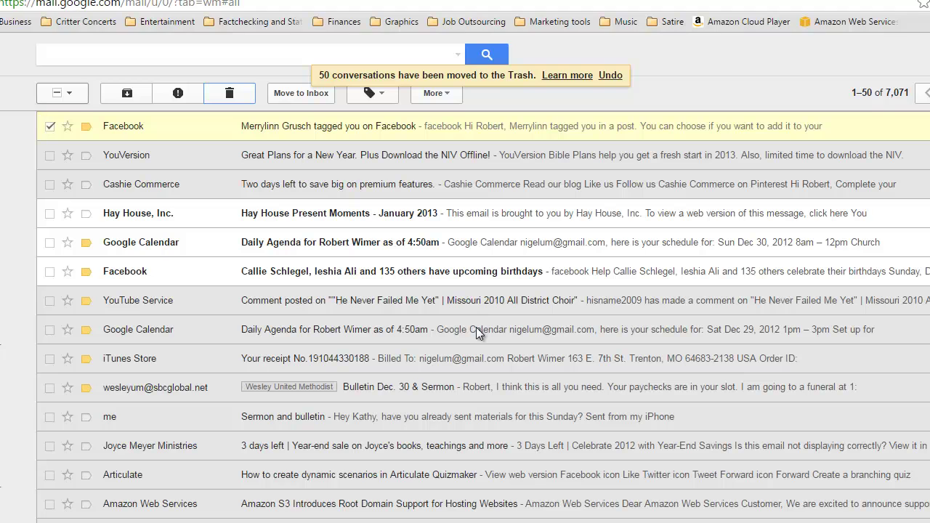
Select the whole page, extend the selection to every conversation in All Mail, and delete them with the bulk action confirmed
key(shift+8)
key(n)
key(shift+8)
key(a)
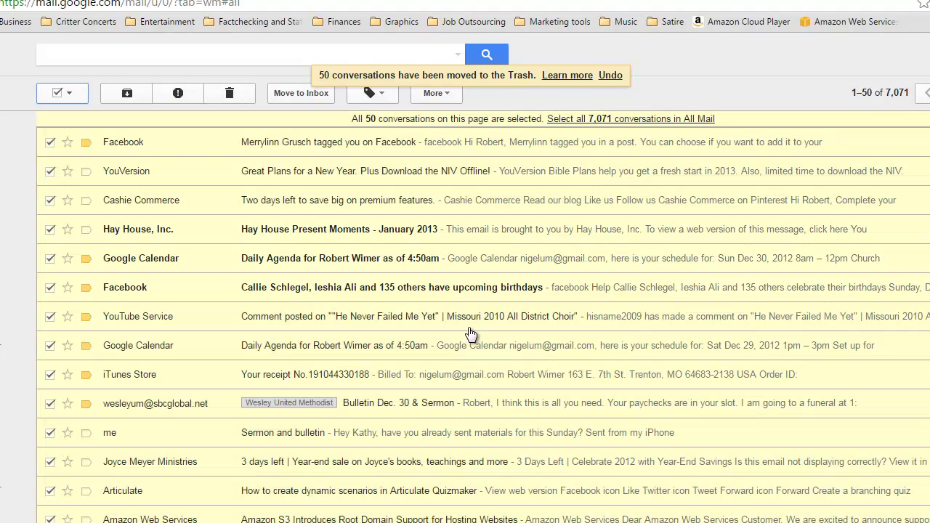
click(631, 118)
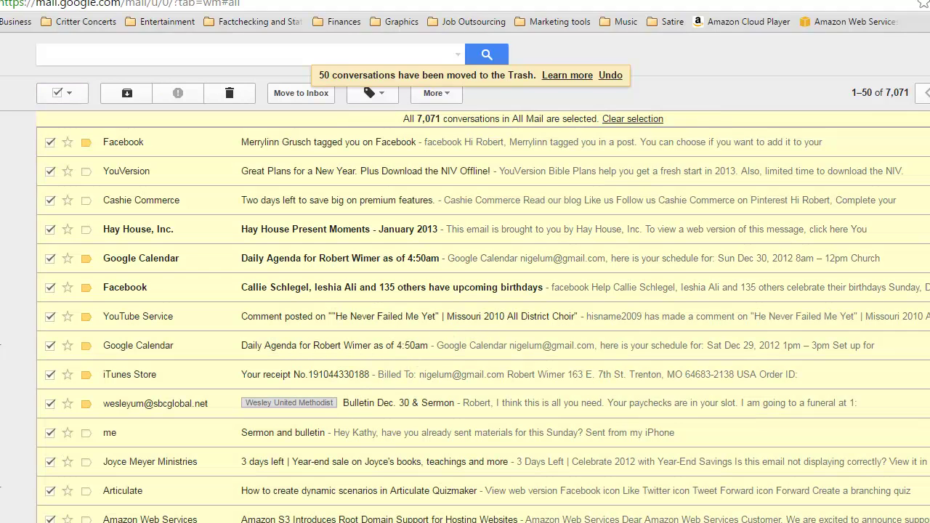
key(numbersign)
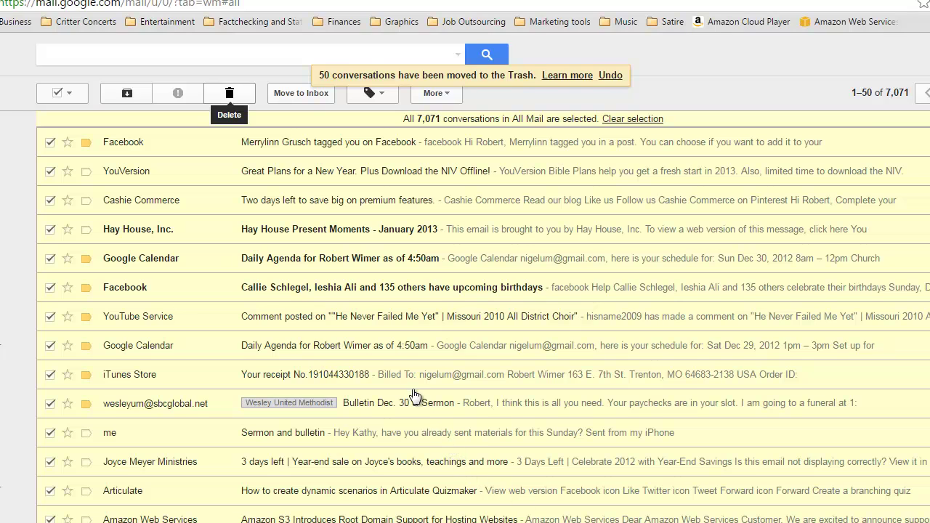
key(Return)
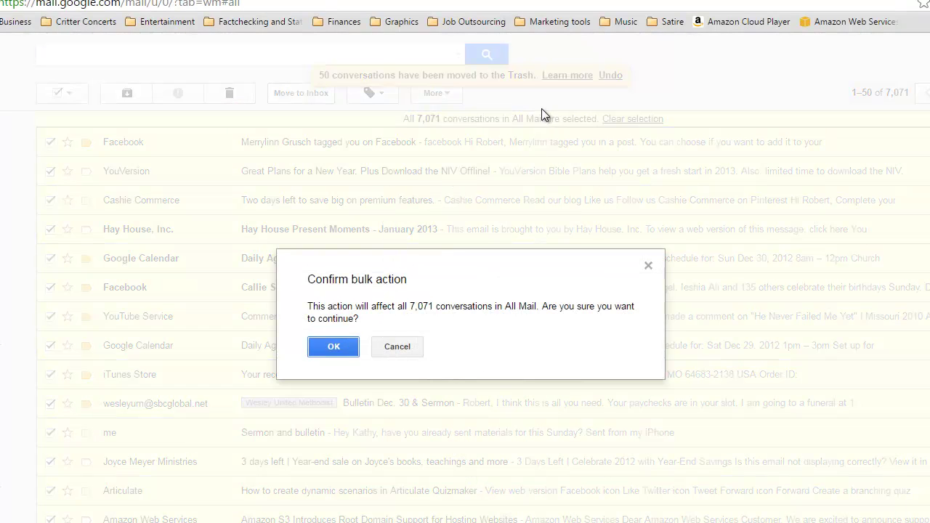
key(Return)
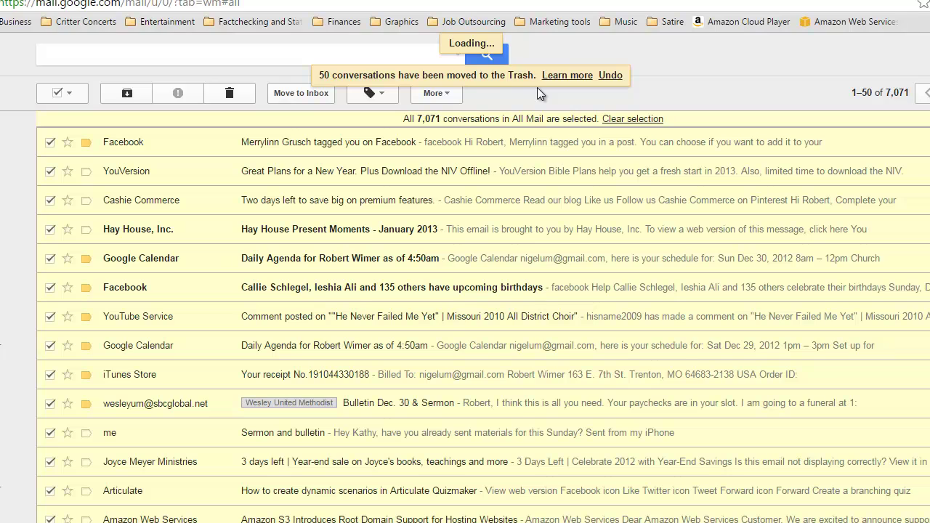